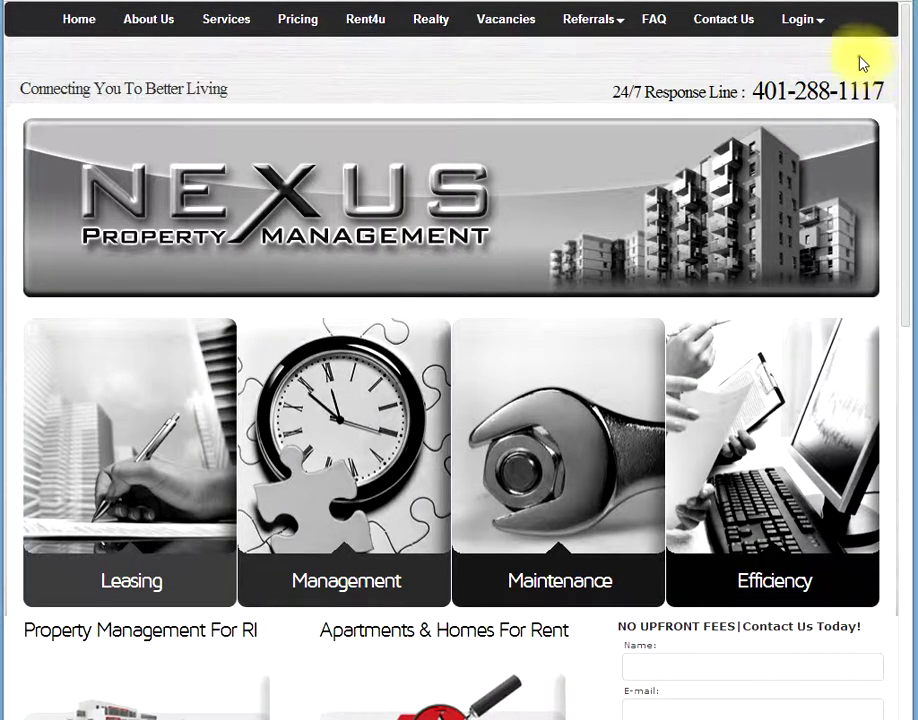
# Step: Go to the Tenant Login page from the site's Login menu
pyautogui.click(827, 27)
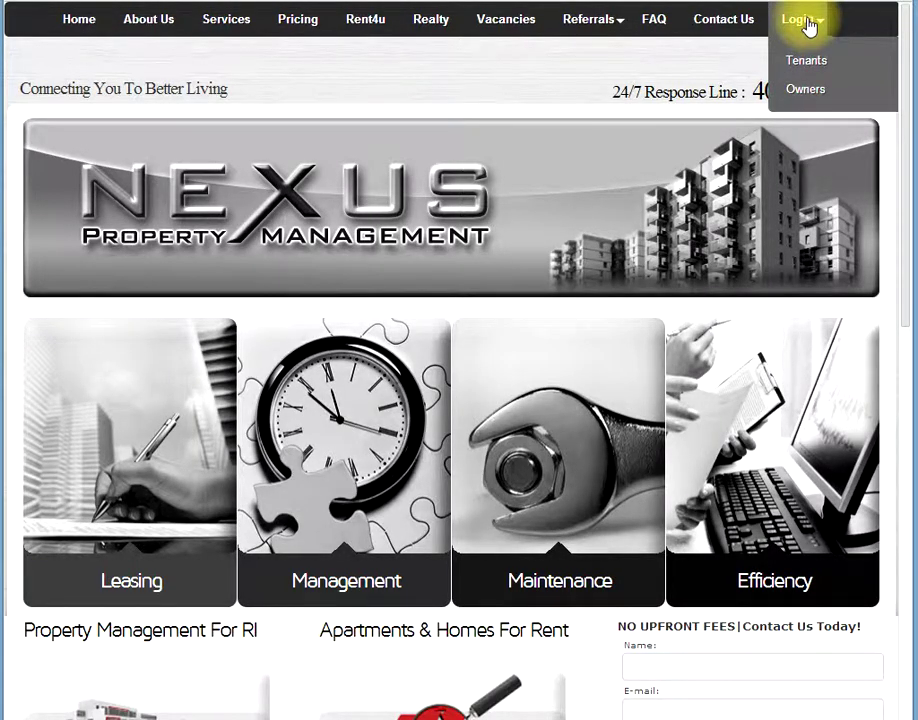
pyautogui.click(830, 64)
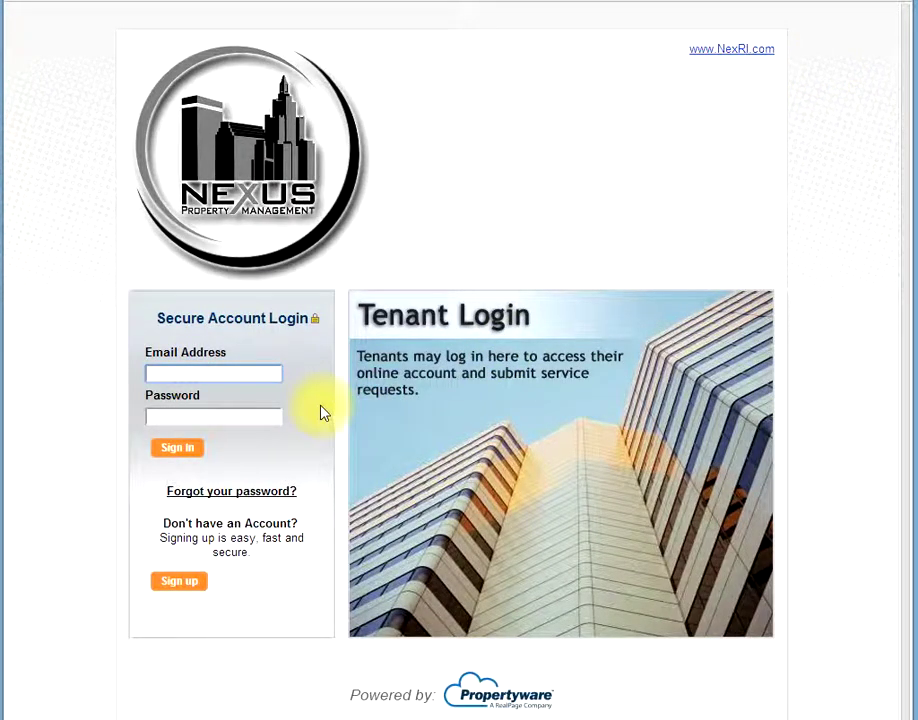
# Step: Sign in with the tenant's saved e-mail address and the account password
pyautogui.write('g')
pyautogui.click(240, 394)
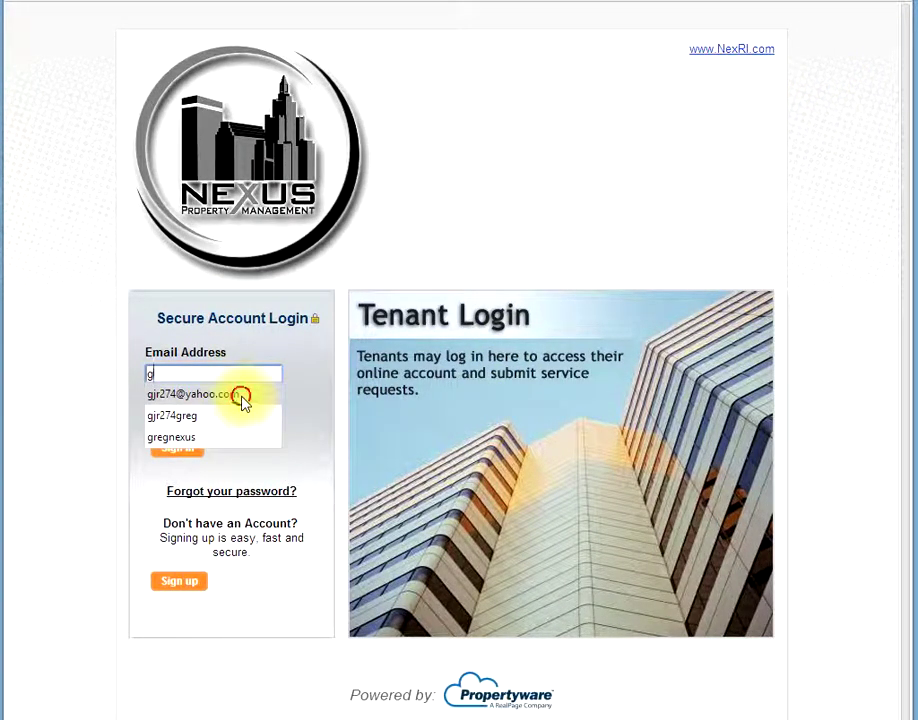
pyautogui.click(232, 414)
pyautogui.write('•')
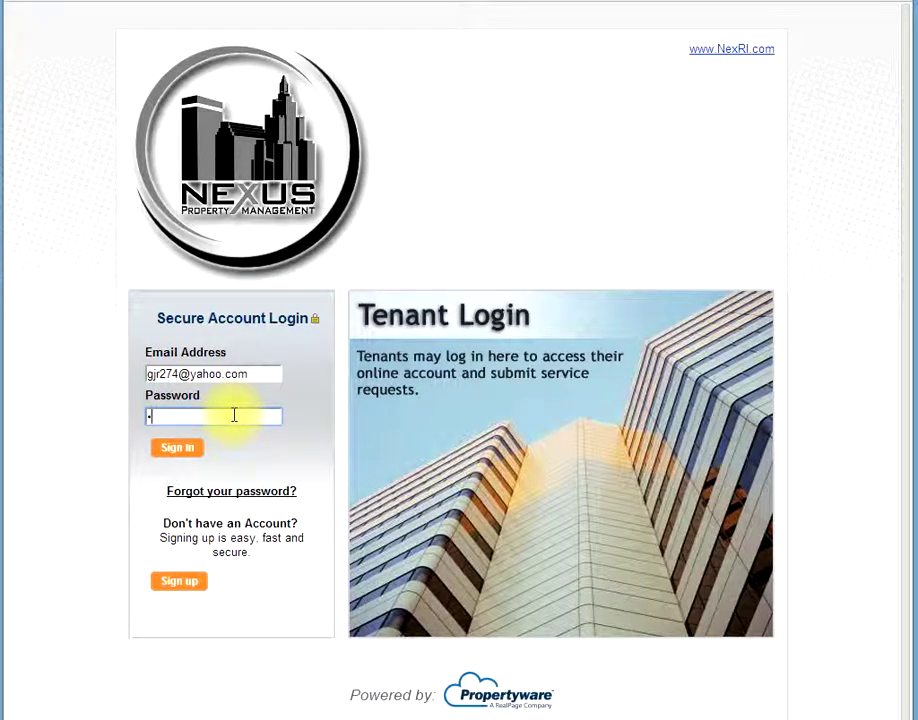
pyautogui.write('•••••••')
pyautogui.click(176, 452)
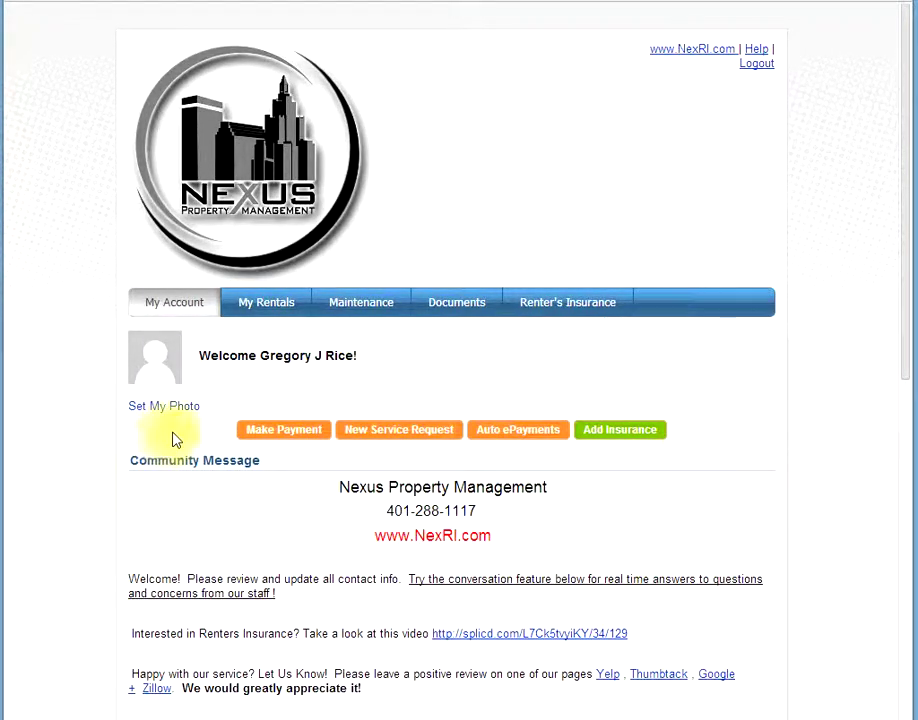
pyautogui.click(268, 312)
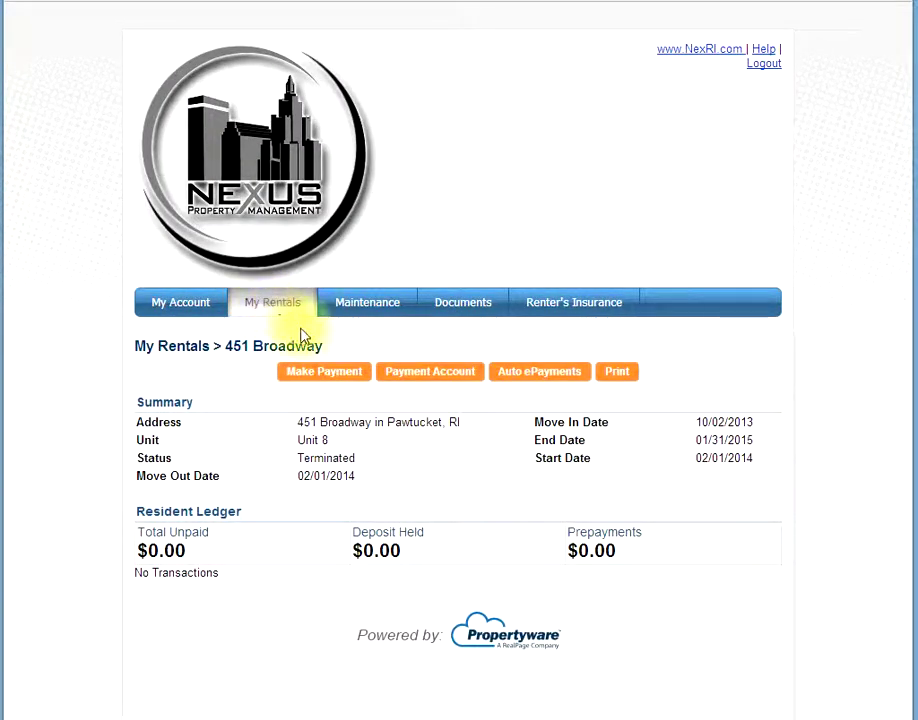
pyautogui.click(436, 387)
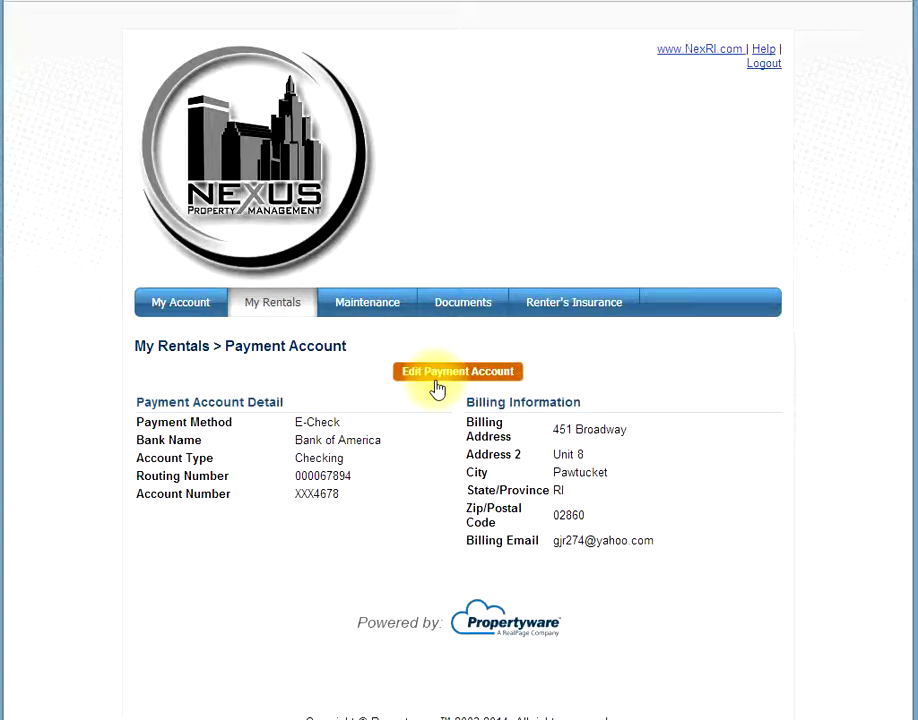
# Step: Edit the payment account, keeping bank name Bank of America and account type Checking
pyautogui.click(436, 387)
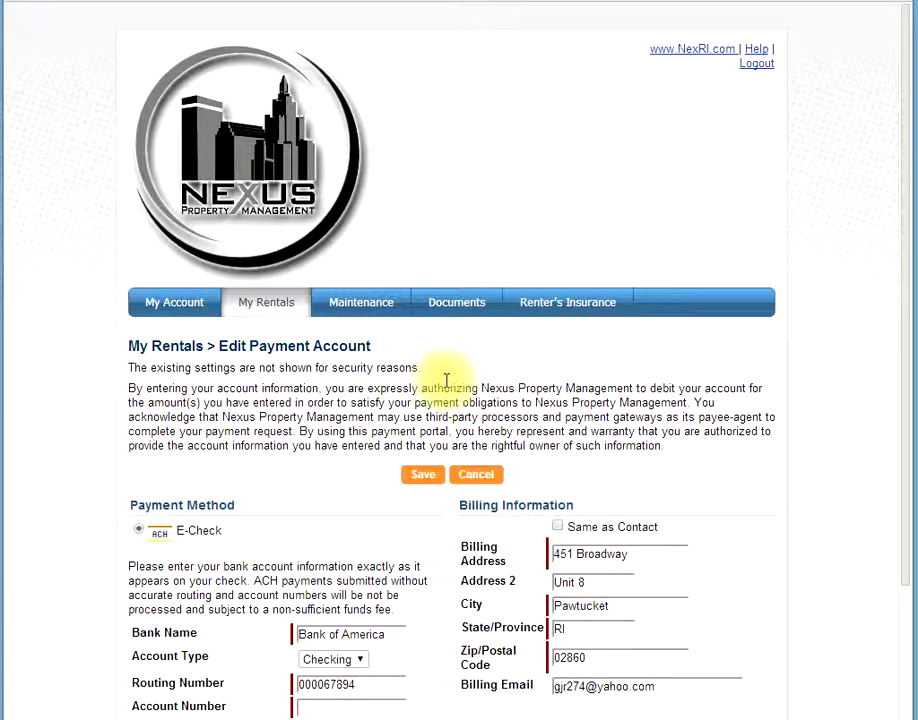
pyautogui.scroll(-3, 528, 447)
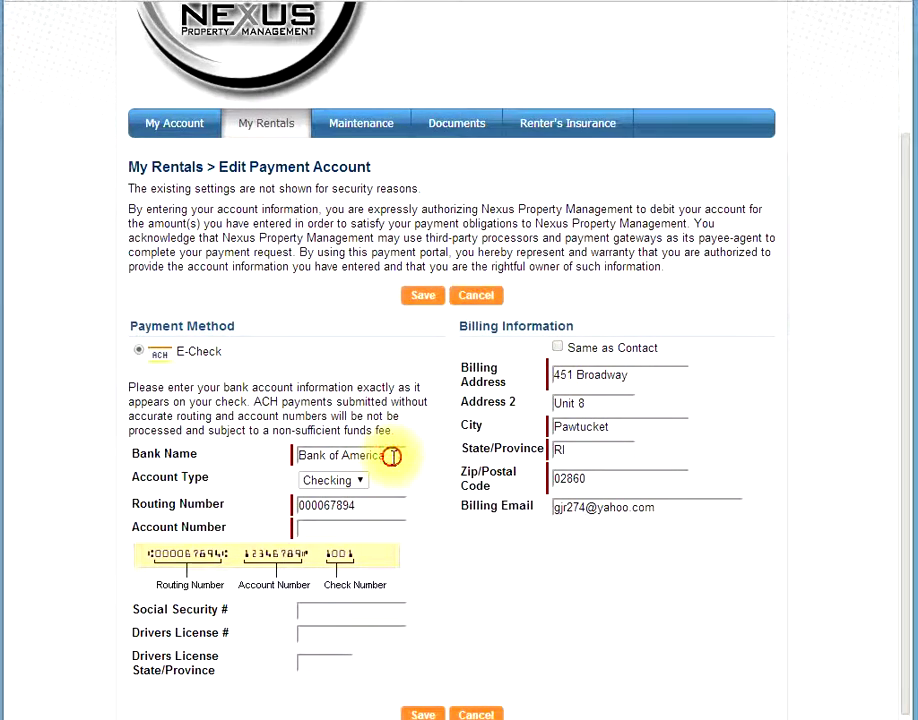
pyautogui.moveTo(390, 458); pyautogui.dragTo(287, 455)
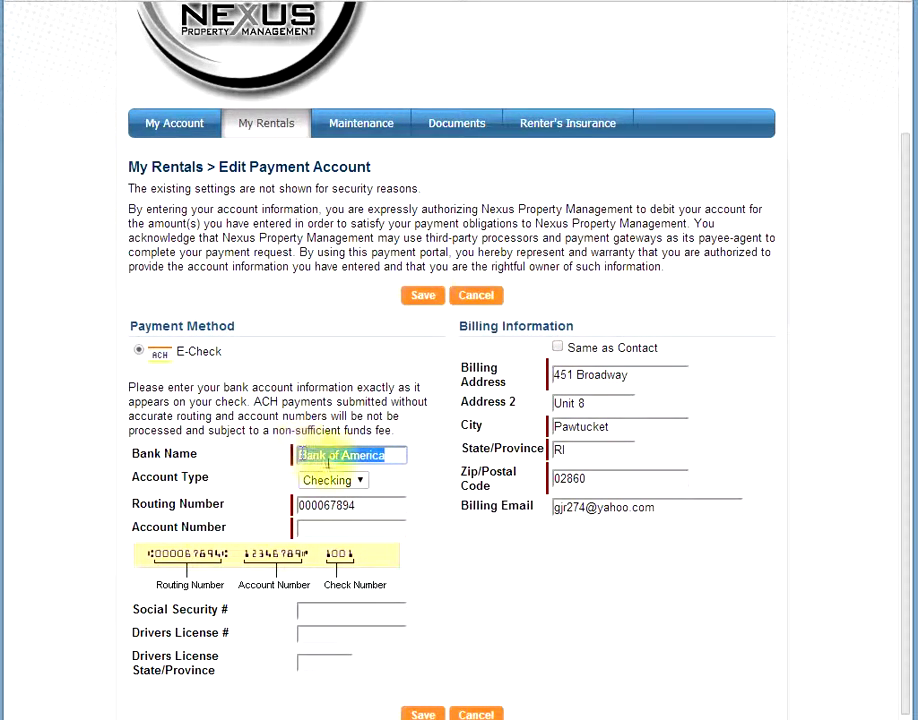
pyautogui.click(386, 485)
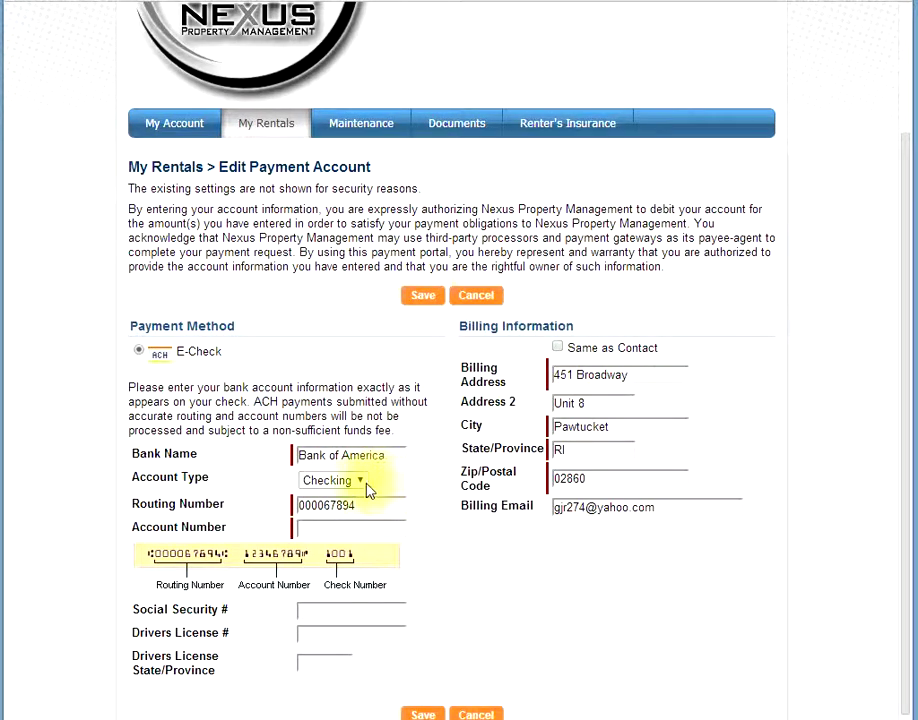
pyautogui.click(361, 483)
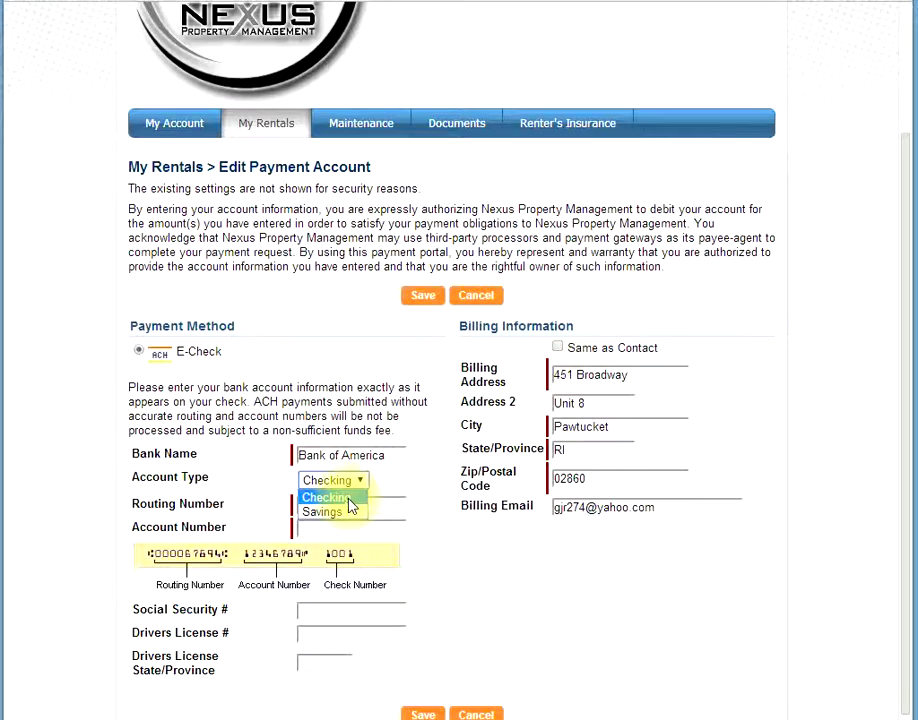
pyautogui.click(349, 506)
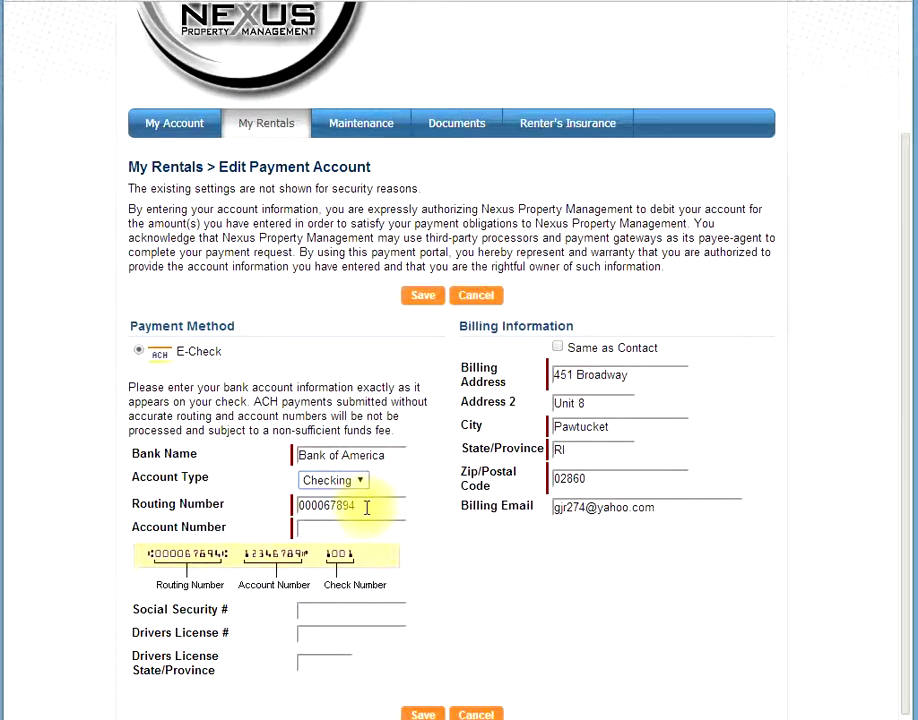
pyautogui.click(366, 508)
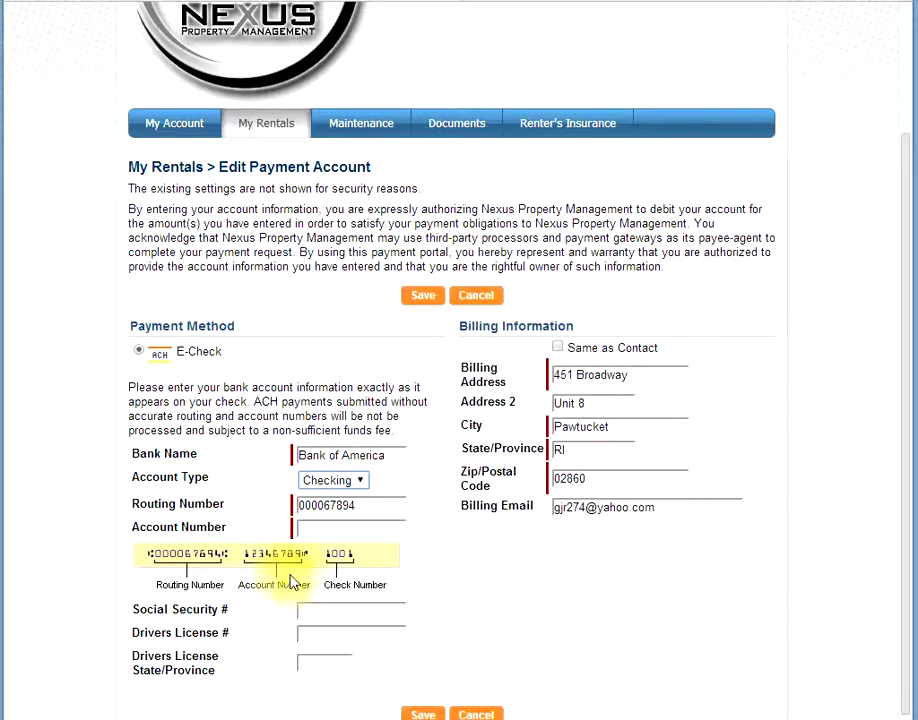
# Step: Enter the bank account number in the payment account form
pyautogui.click(350, 529)
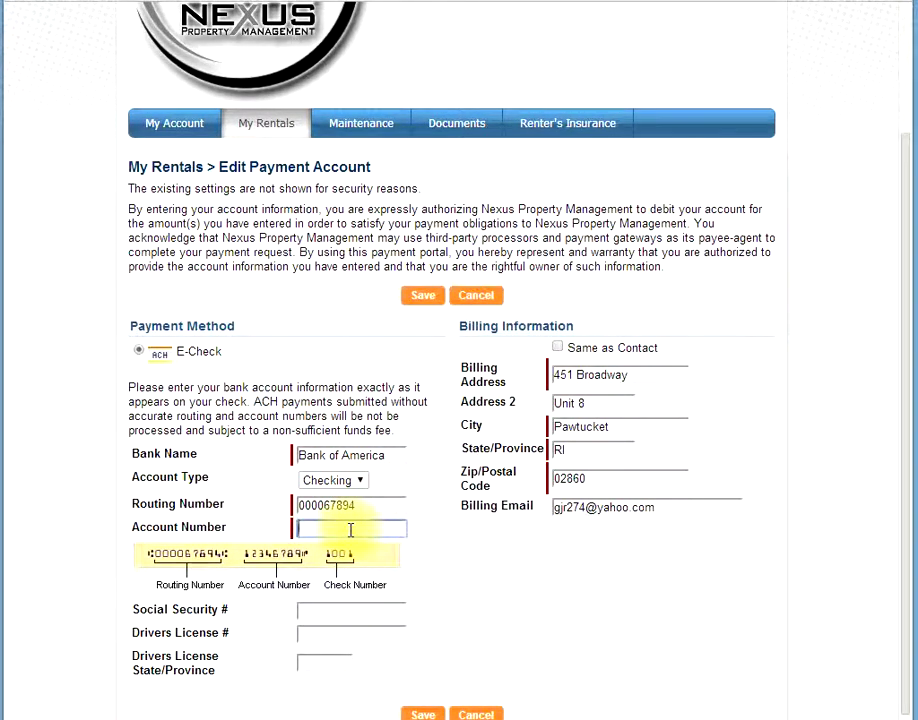
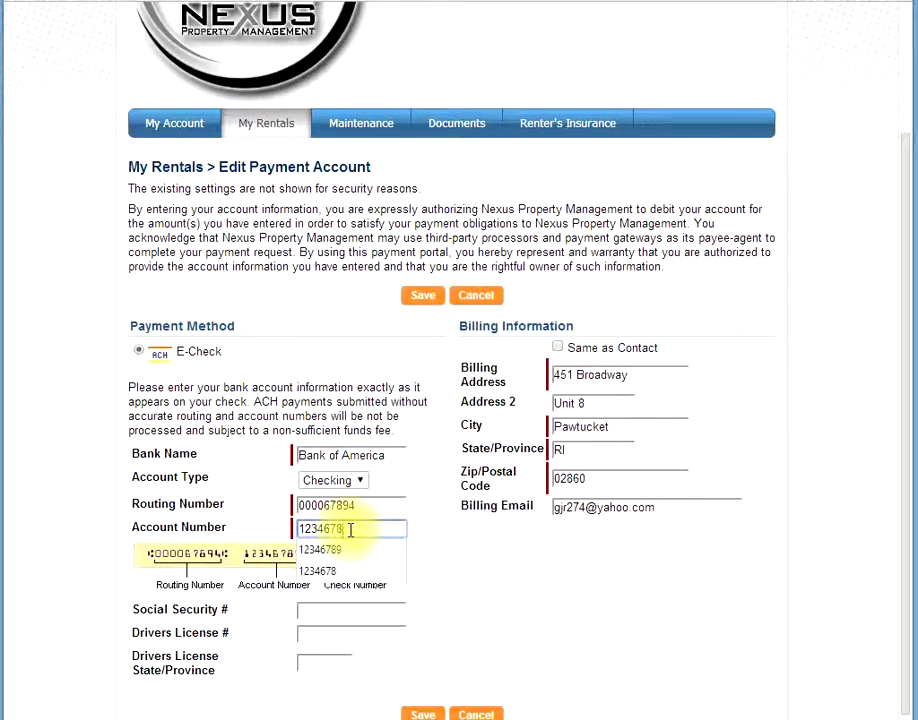
pyautogui.click(372, 510)
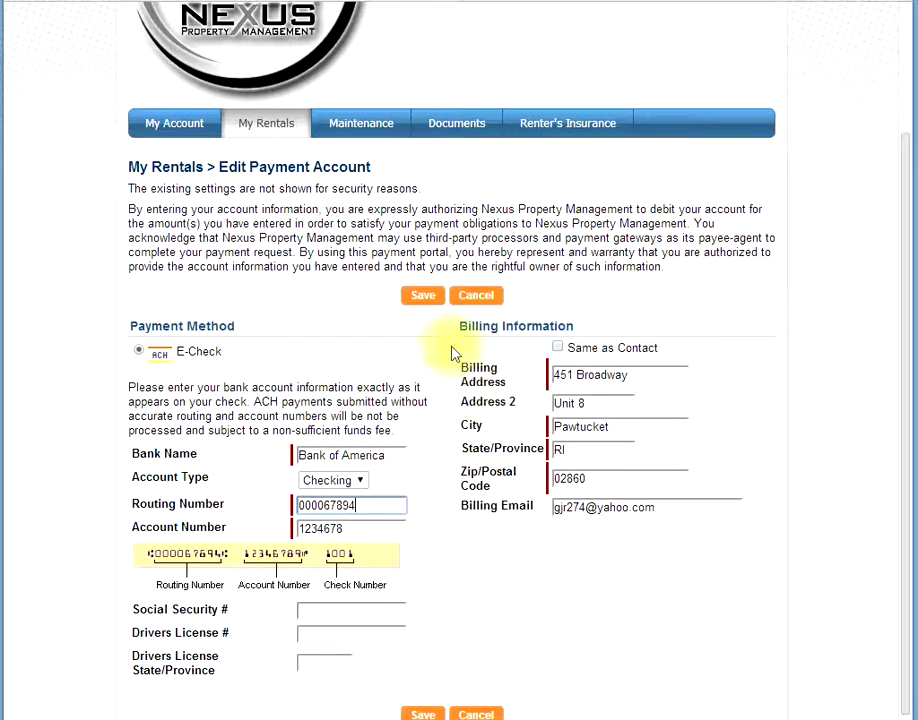
# Step: Save the payment account changes and return to the My Account page
pyautogui.click(427, 306)
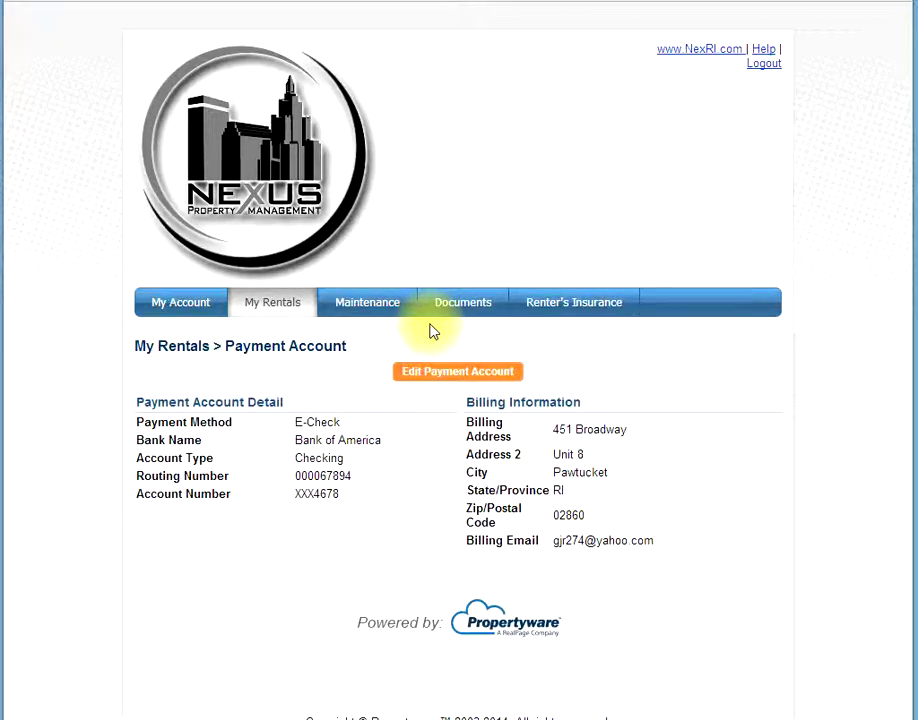
pyautogui.click(180, 313)
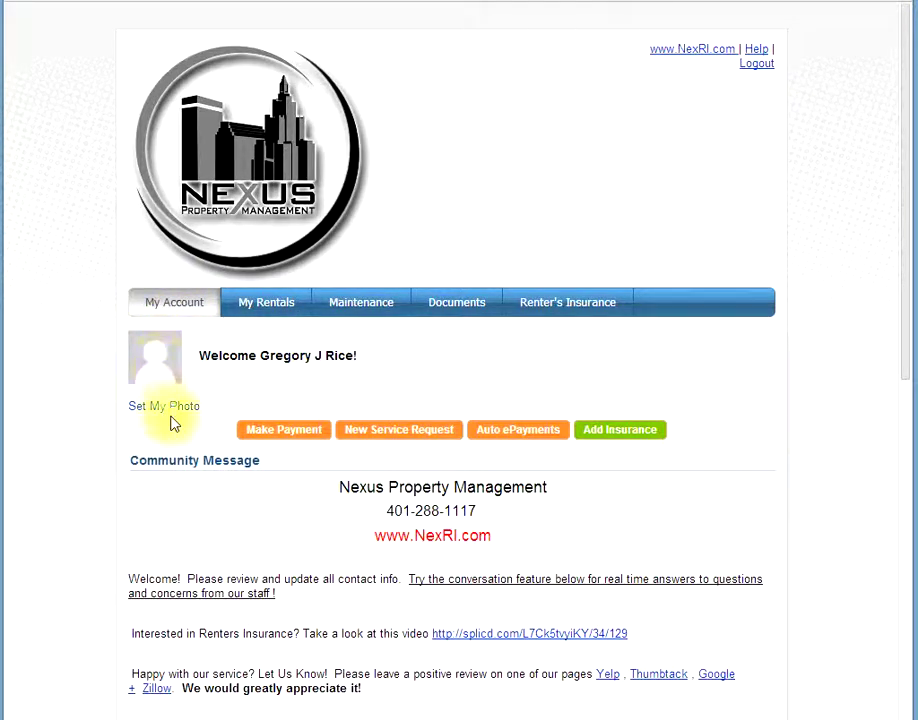
# Step: Start a new payment and check the $0.00 balance due
pyautogui.click(283, 440)
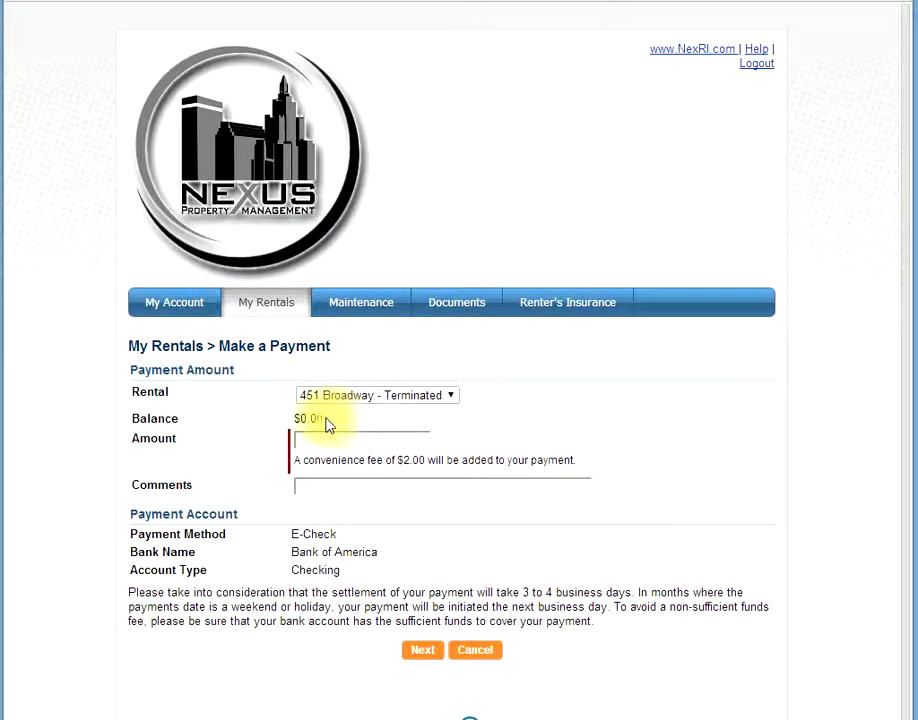
pyautogui.moveTo(325, 419); pyautogui.dragTo(293, 418)
pyautogui.click(328, 422)
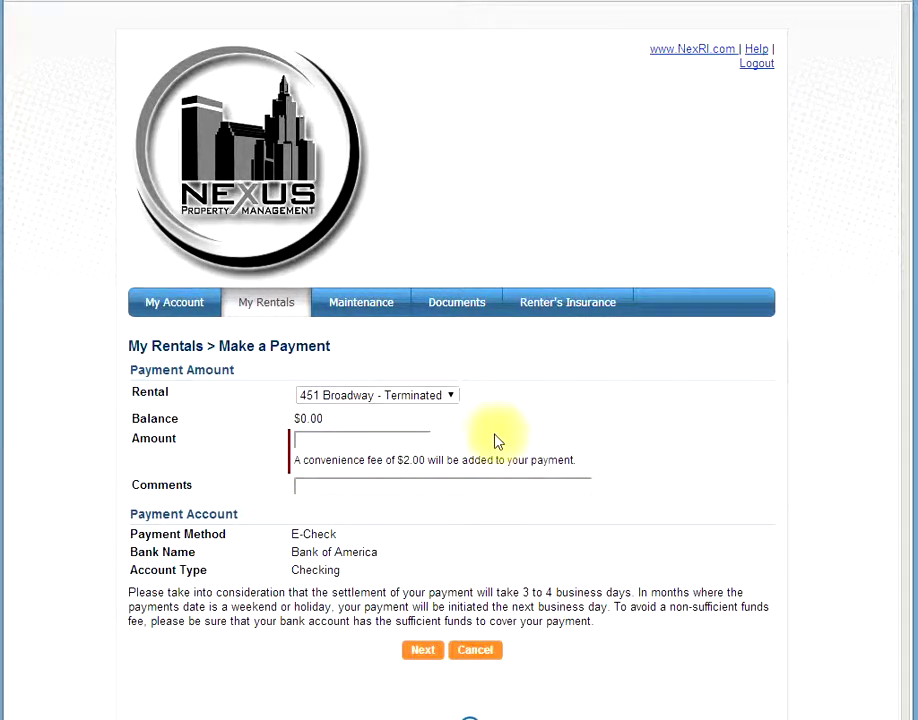
# Step: Pay $500 with the comment 'February rent' and continue to confirmation
pyautogui.click(397, 441)
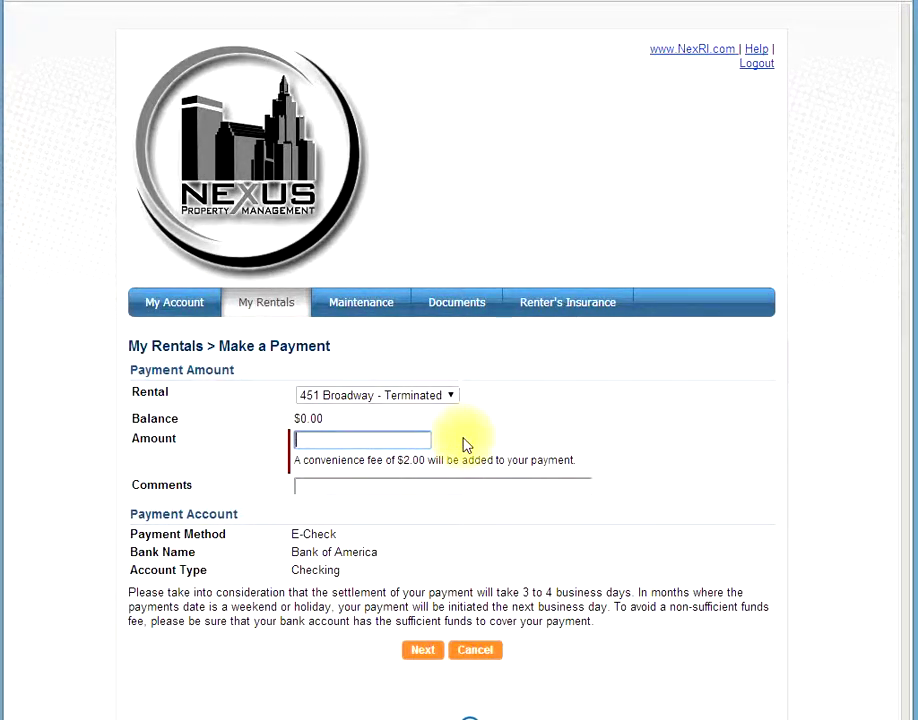
pyautogui.write('500')
pyautogui.press('Tab')
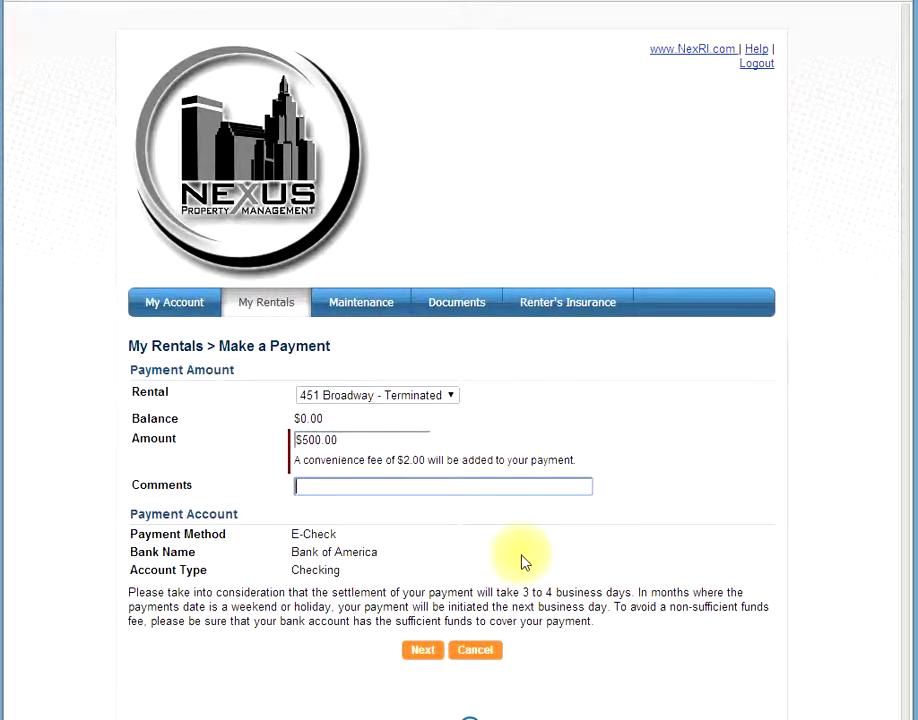
pyautogui.write('Februar')
pyautogui.press('BackSpace')
pyautogui.press('BackSpace')
pyautogui.write('uary rent')
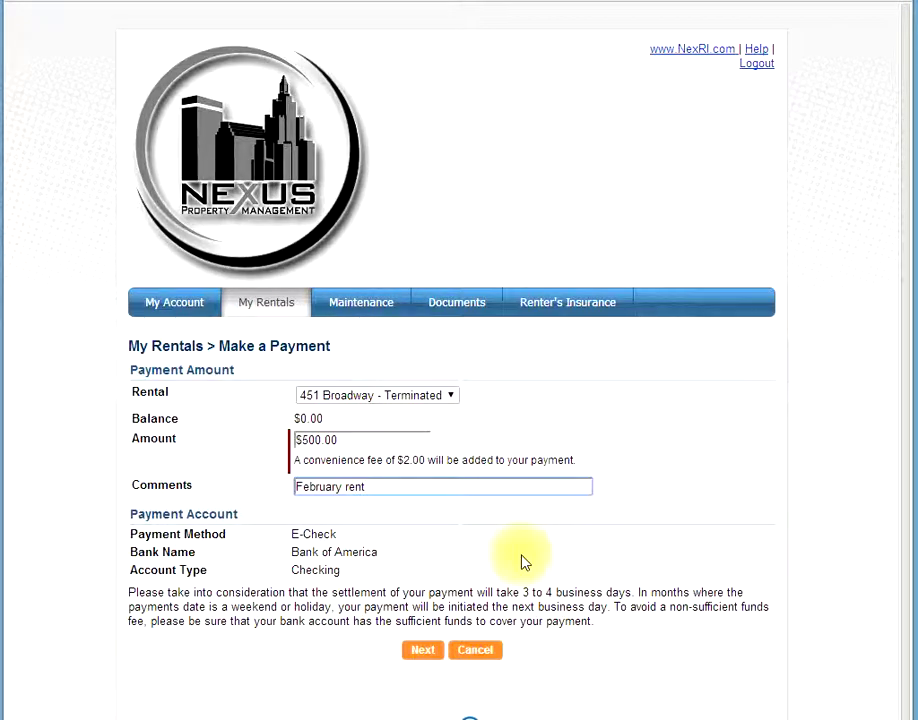
pyautogui.click(426, 658)
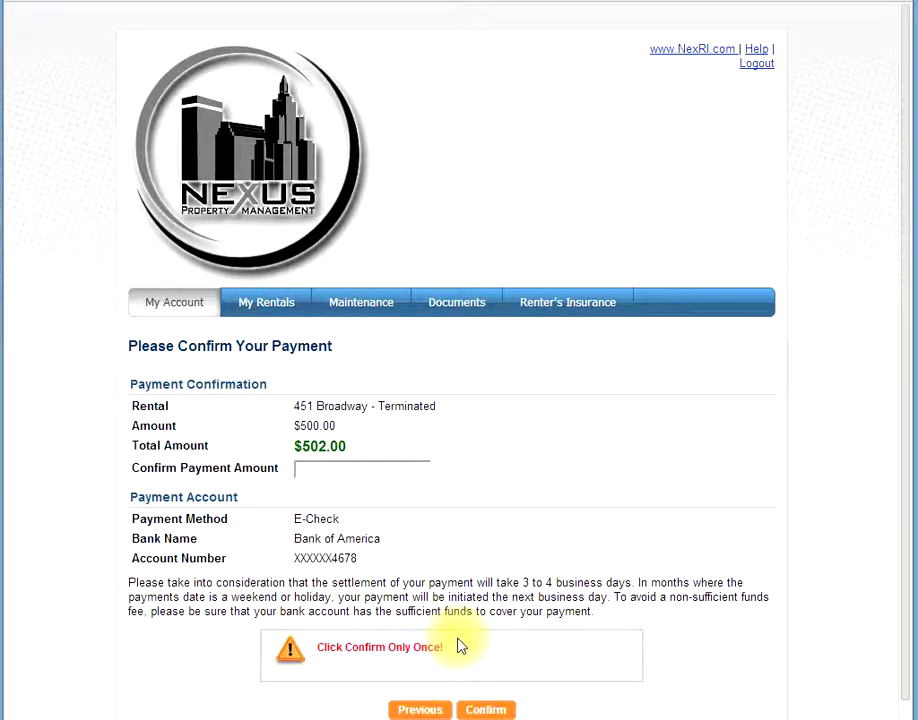
# Step: Enter $502.00 in the Confirm Payment Amount field
pyautogui.click(320, 472)
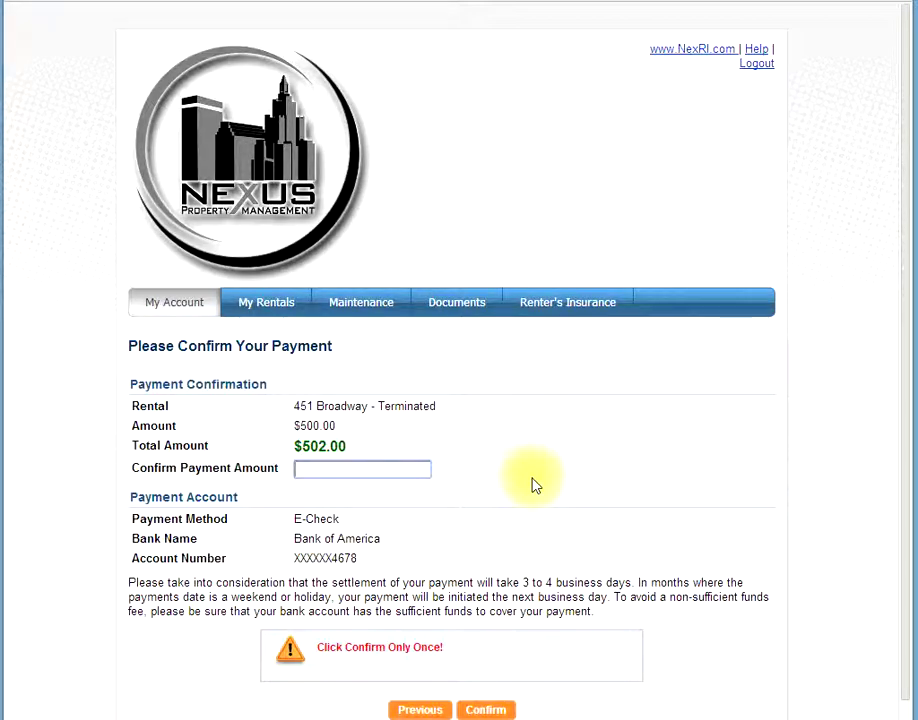
pyautogui.write('502')
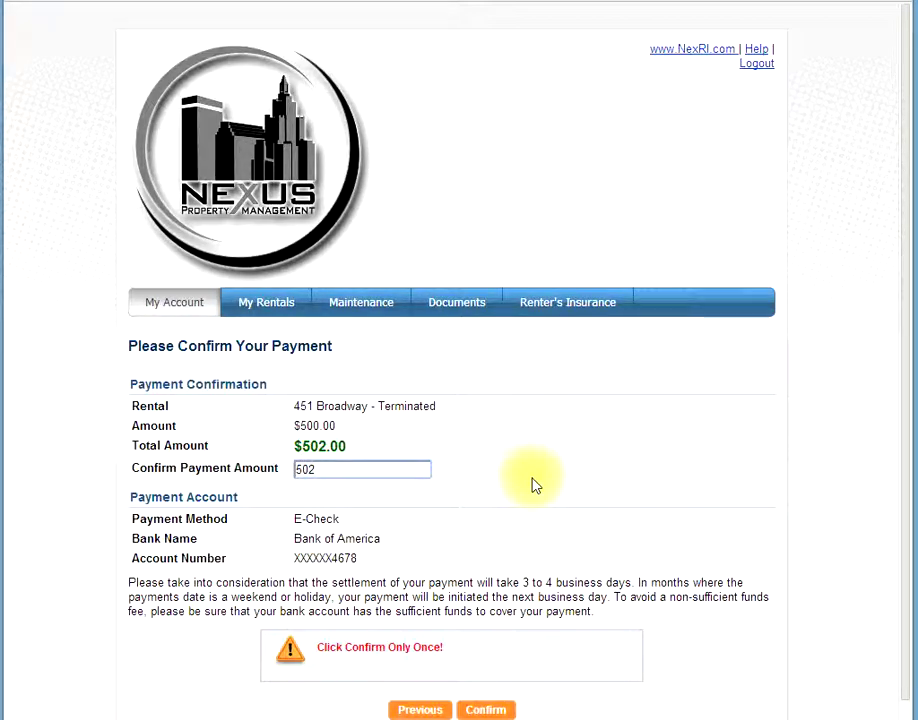
pyautogui.press('Tab')
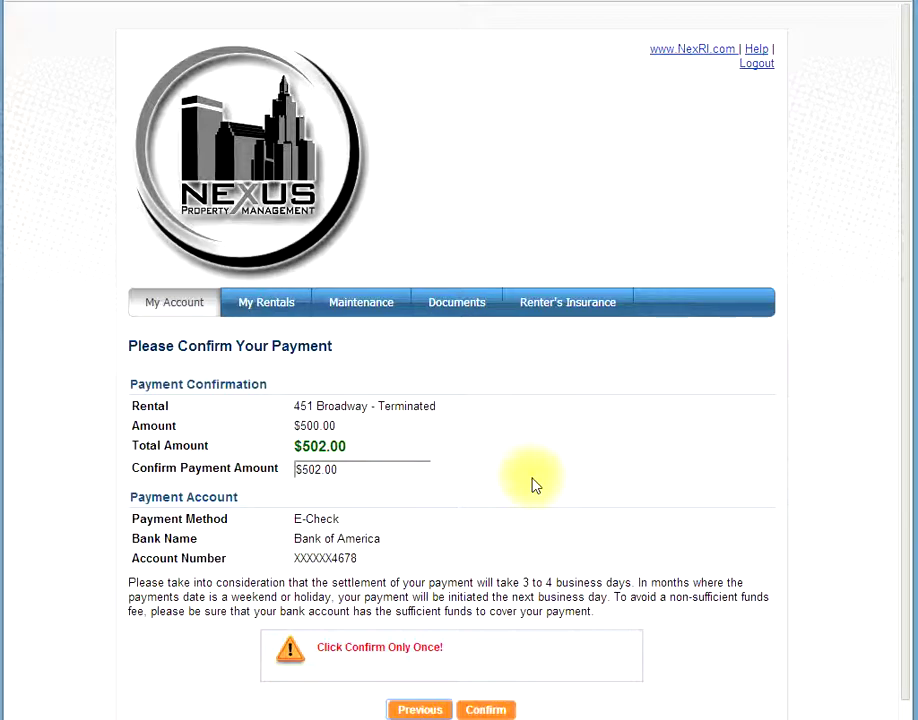